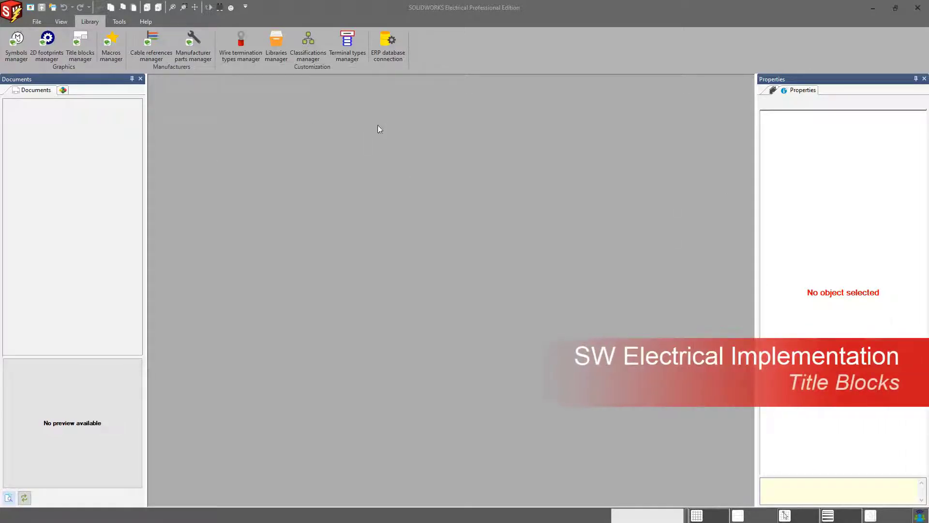
# Open the Title blocks manager and move its window higher on screen.
pyautogui.click(82, 44)
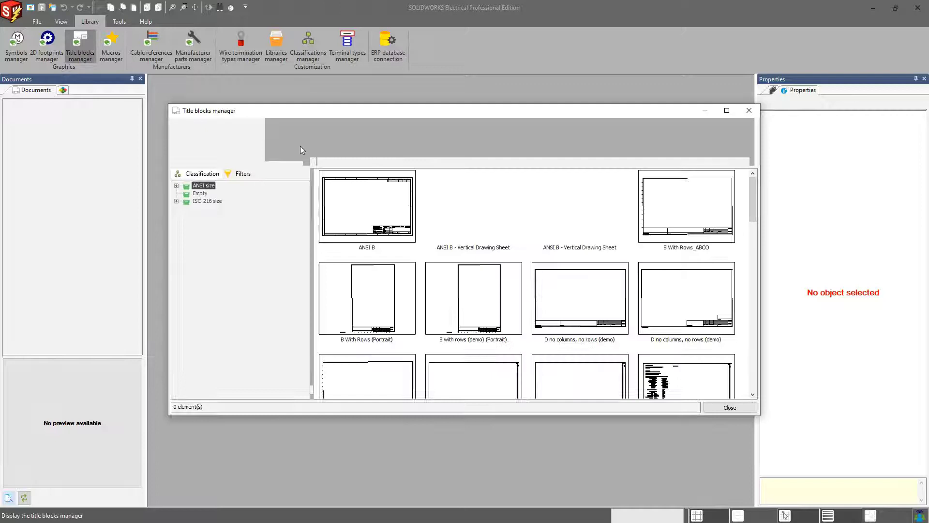
pyautogui.moveTo(329, 112); pyautogui.dragTo(319, 106)
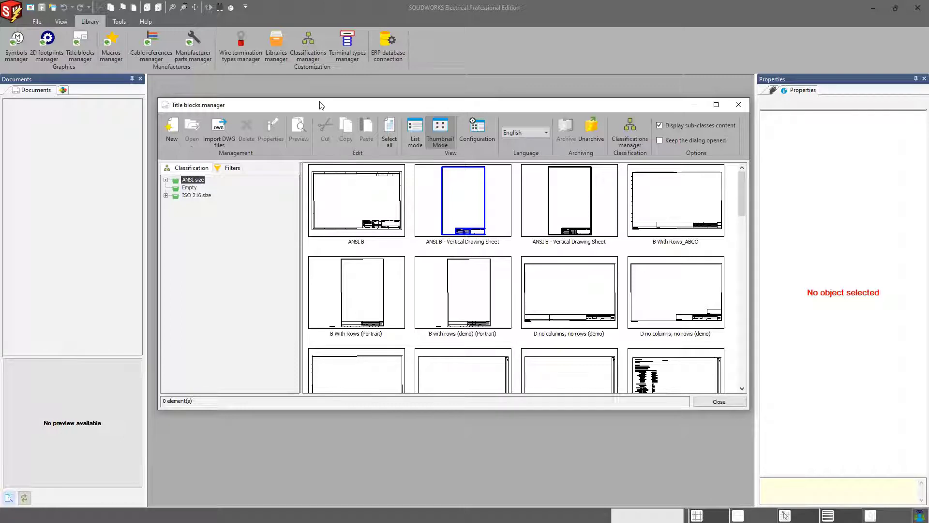
pyautogui.moveTo(320, 104); pyautogui.dragTo(319, 98)
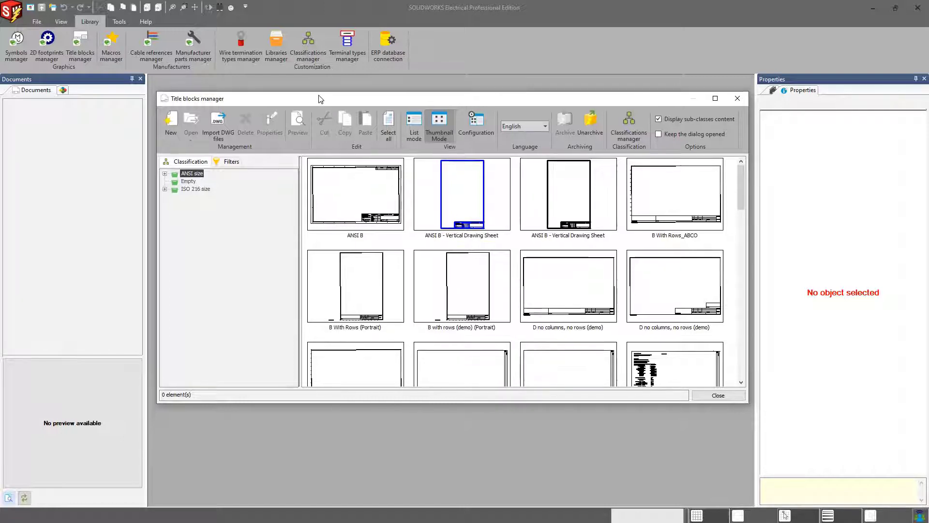
# Browse to ANSI size > B size - 17x11 inches and enlarge the manager to show more thumbnails.
pyautogui.click(165, 189)
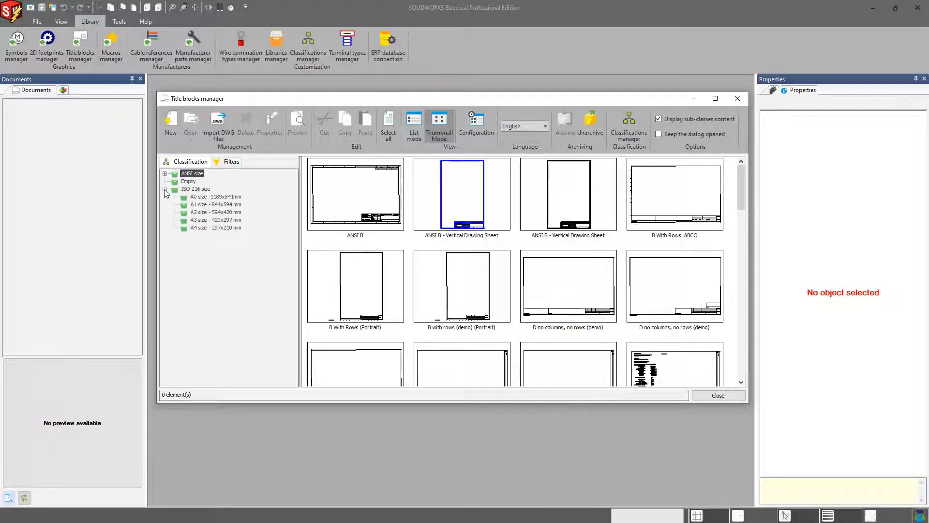
pyautogui.click(188, 181)
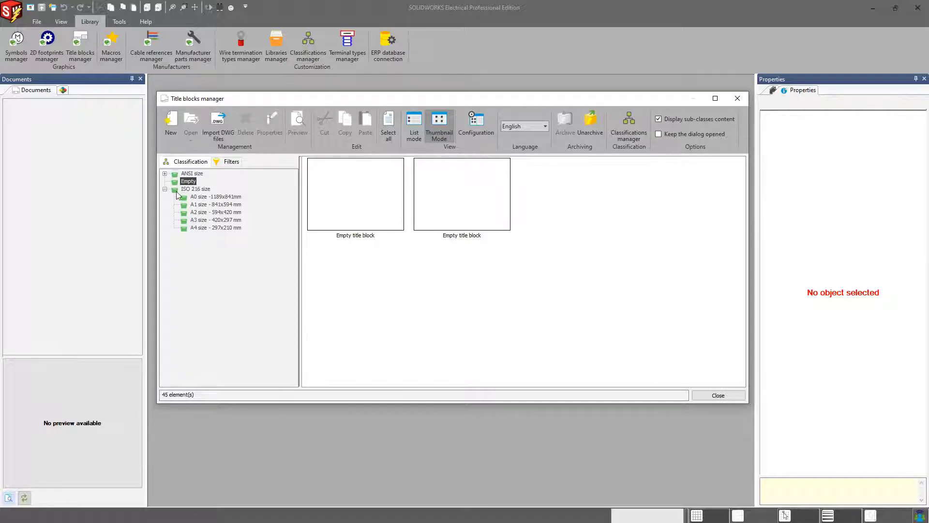
pyautogui.click(165, 173)
pyautogui.click(214, 189)
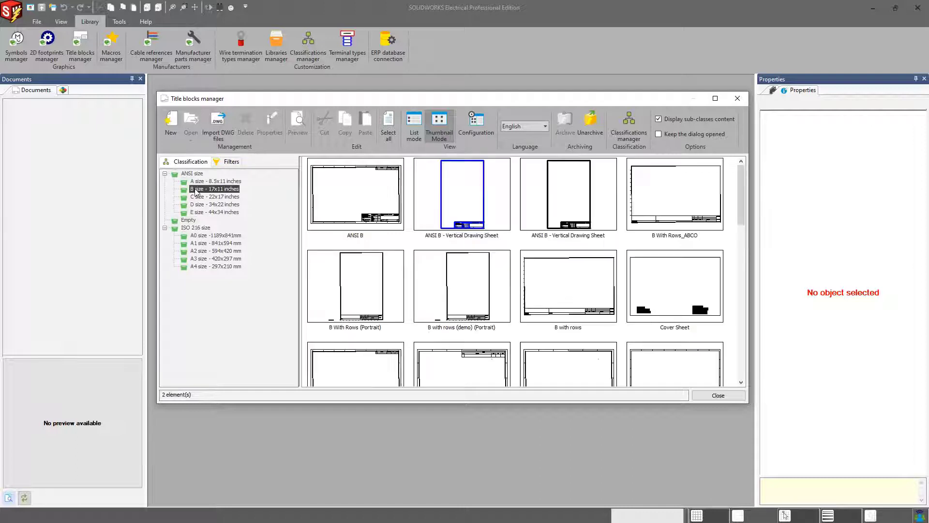
pyautogui.moveTo(572, 93); pyautogui.dragTo(572, 82)
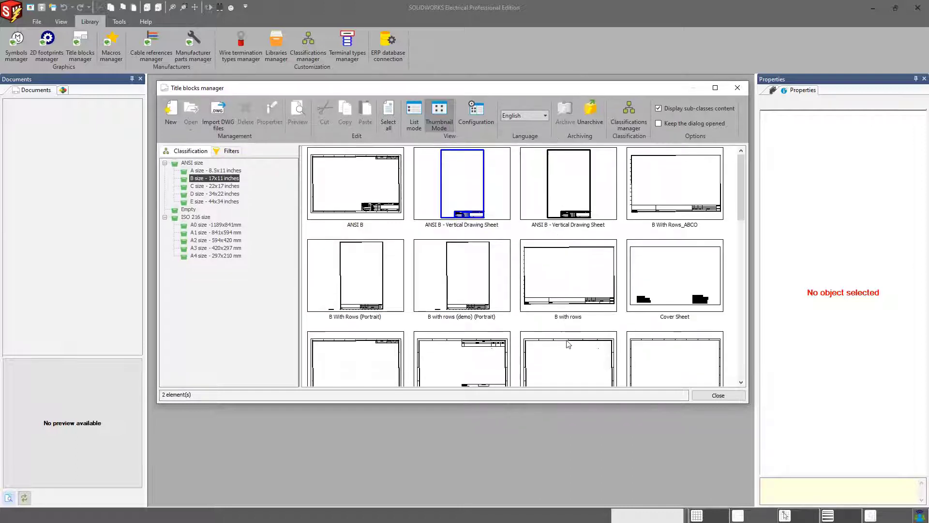
pyautogui.moveTo(585, 406); pyautogui.dragTo(585, 497)
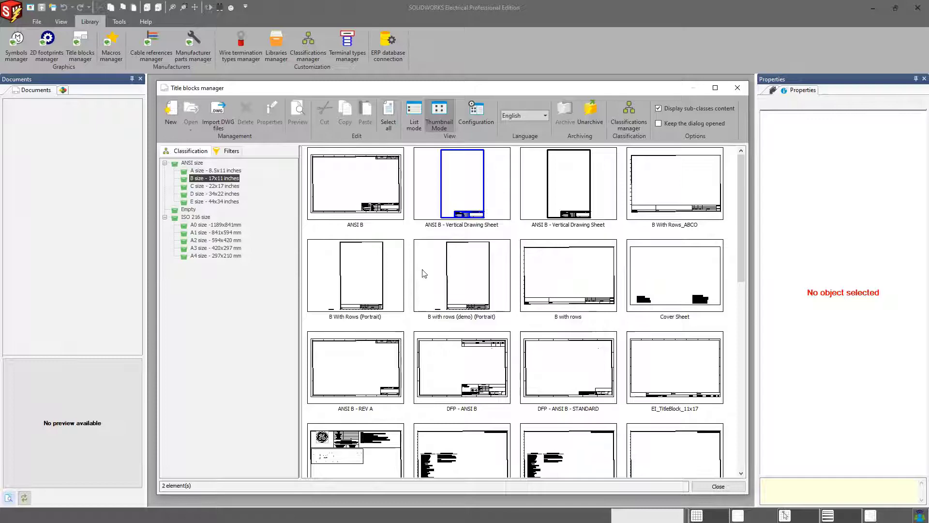
# Archive the ANSI B - Vertical Drawing Sheet title block to a file with the default name.
pyautogui.click(575, 151)
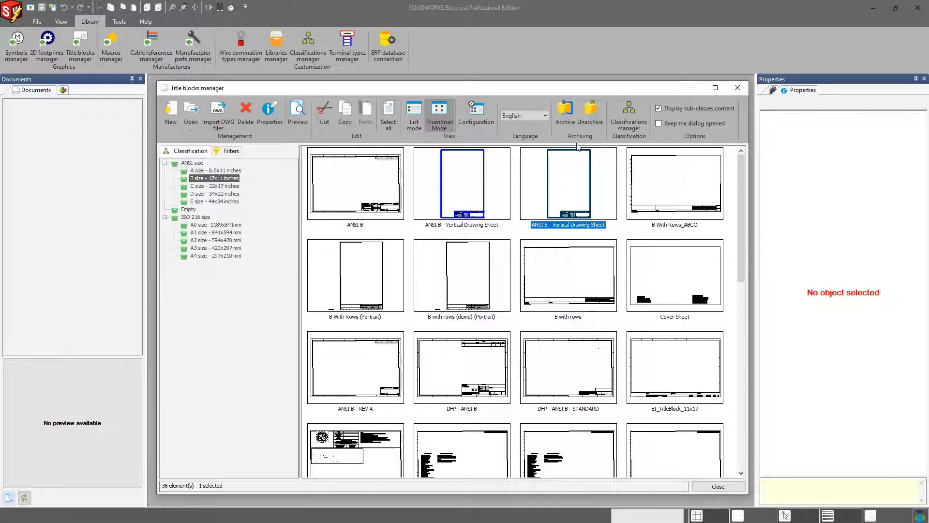
pyautogui.click(567, 120)
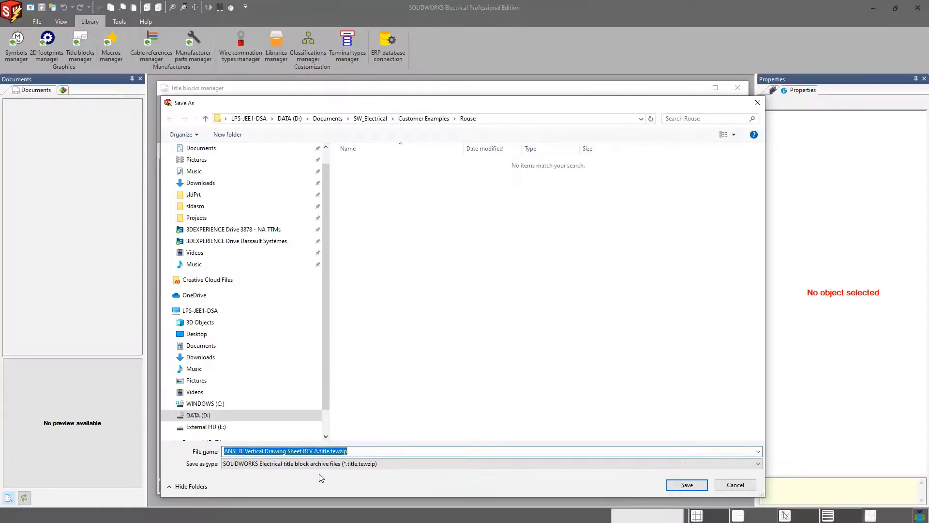
pyautogui.press('Return')
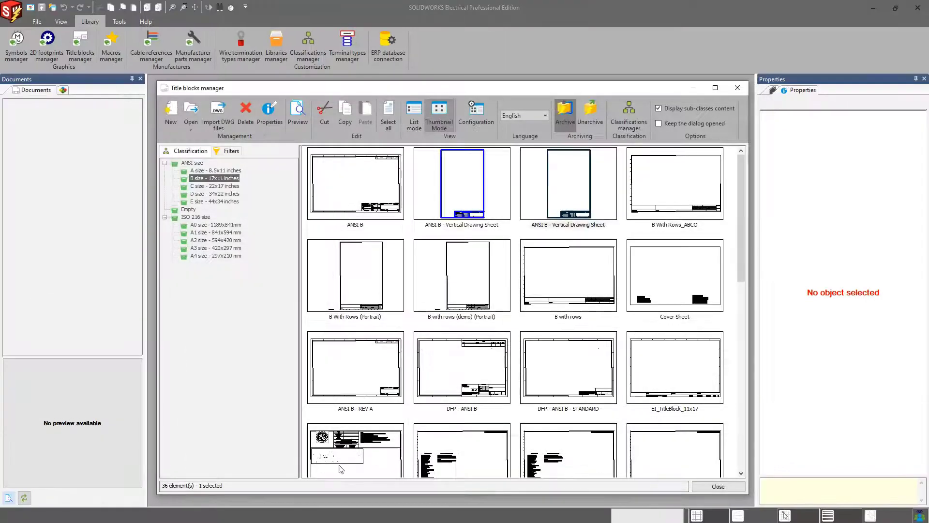
pyautogui.scroll(-6, 533, 261)
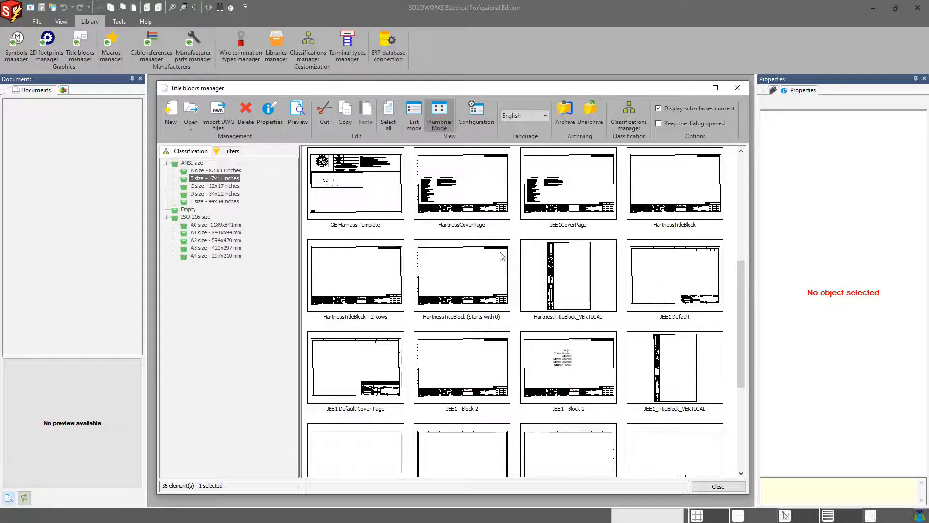
pyautogui.click(680, 275)
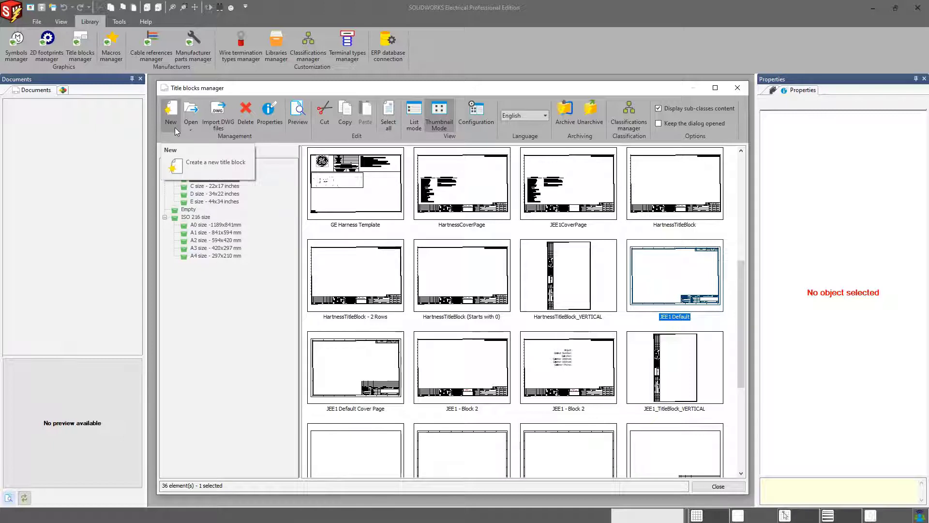
pyautogui.click(362, 163)
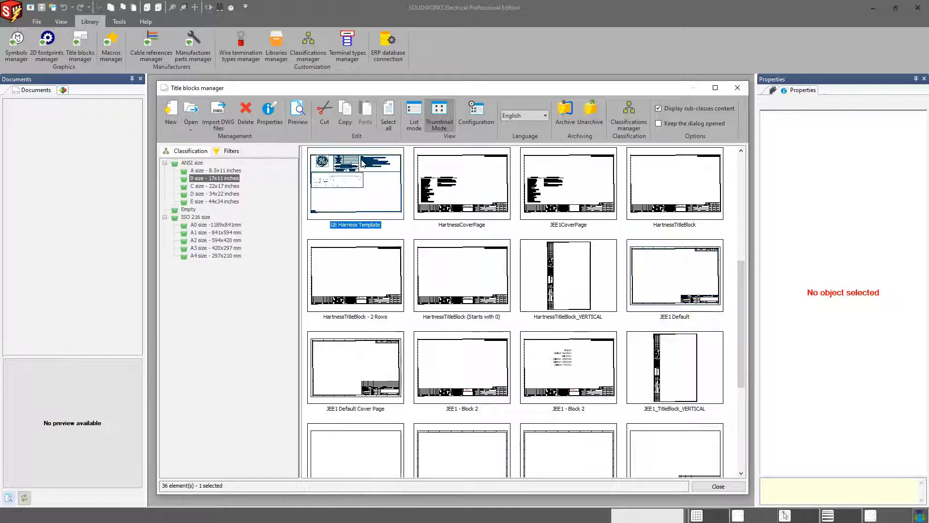
pyautogui.click(387, 265)
pyautogui.scroll(-3, 450, 305)
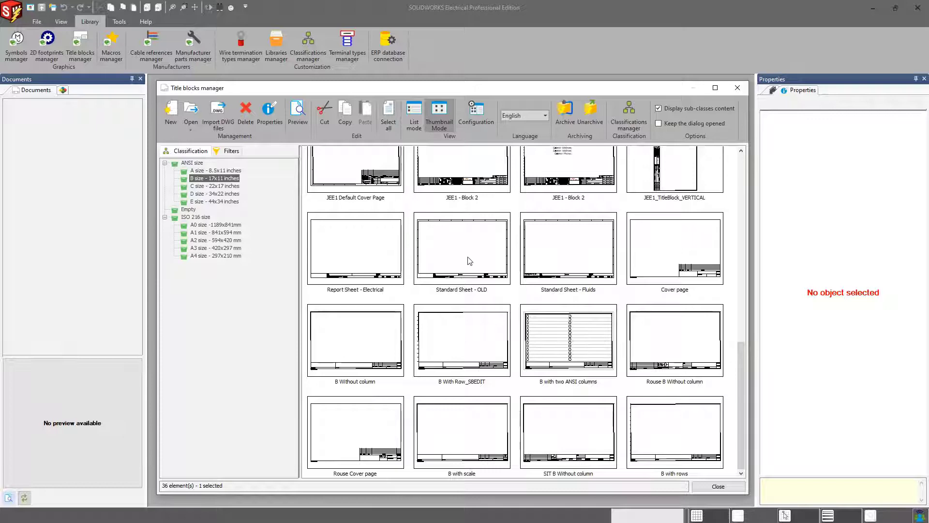
pyautogui.scroll(3, 624, 274)
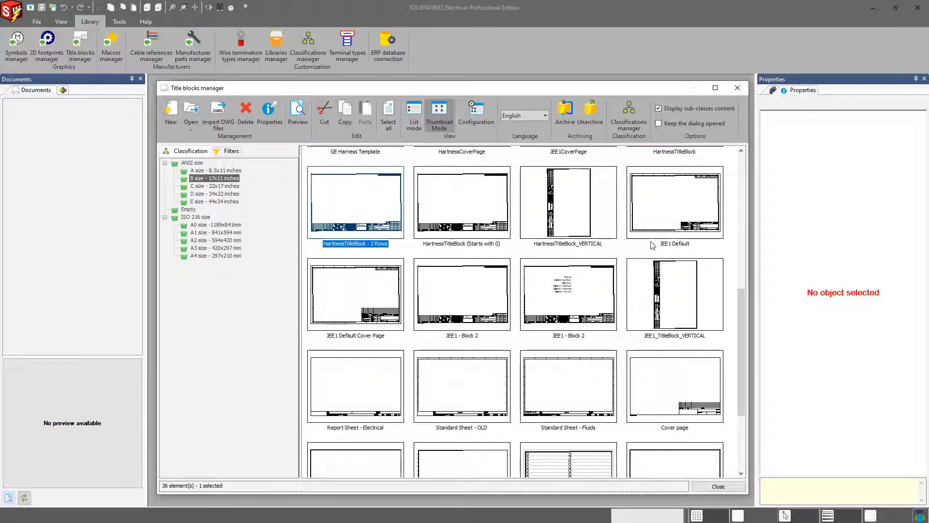
# Open the JEE1 Default title block for editing and zoom in on its title block area.
pyautogui.doubleClick(666, 228)
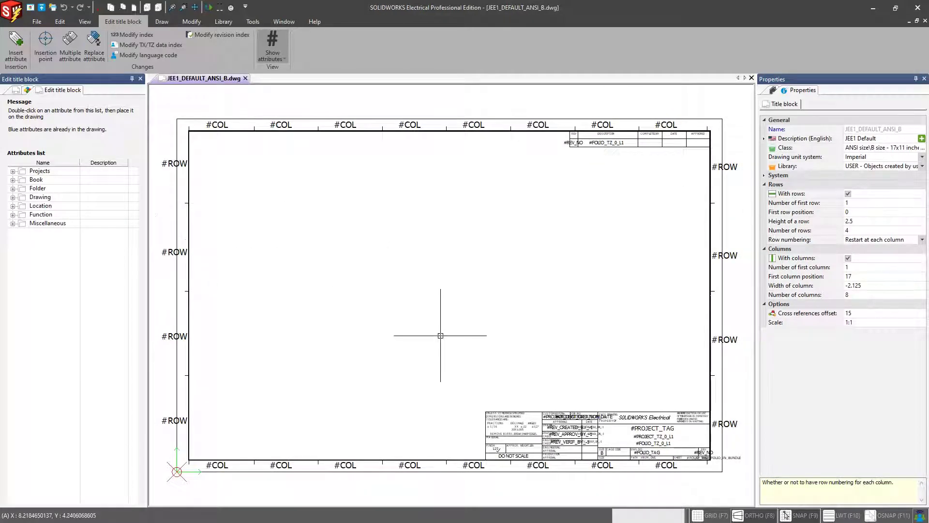
pyautogui.moveTo(446, 340); pyautogui.dragTo(448, 321, button='middle')
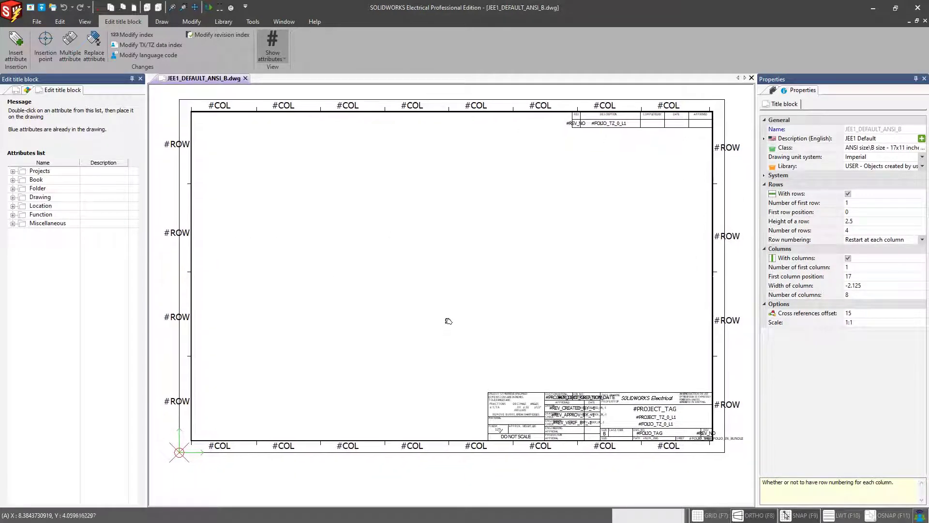
pyautogui.scroll(1, 556, 365)
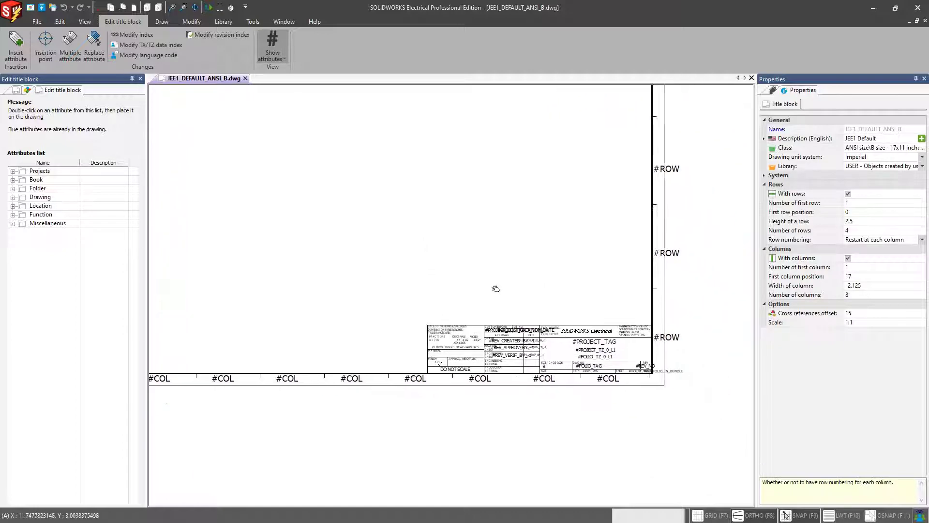
pyautogui.scroll(-1, 496, 290)
pyautogui.scroll(2, 554, 347)
pyautogui.scroll(-1, 554, 347)
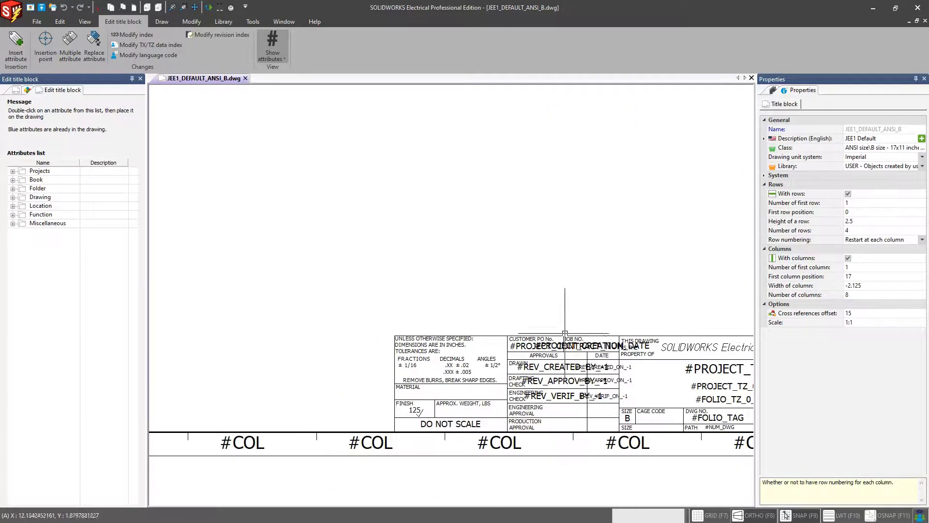
pyautogui.scroll(1, 554, 347)
pyautogui.moveTo(552, 276); pyautogui.dragTo(438, 289, button='middle')
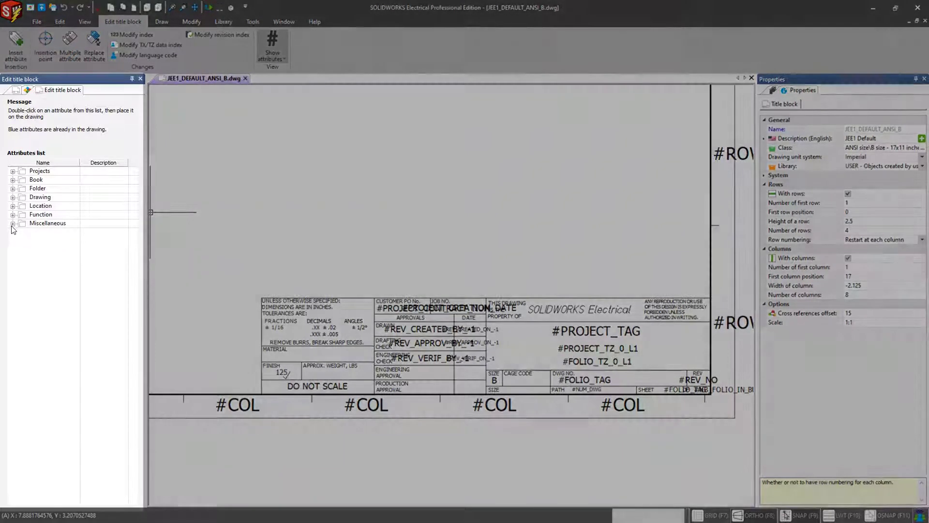
# Expand the Projects, Book, Folder, Drawing, Function and Miscellaneous attribute groups, then place the size letter B in the SIZE cell.
pyautogui.click(13, 223)
pyautogui.click(13, 214)
pyautogui.click(13, 197)
pyautogui.click(13, 189)
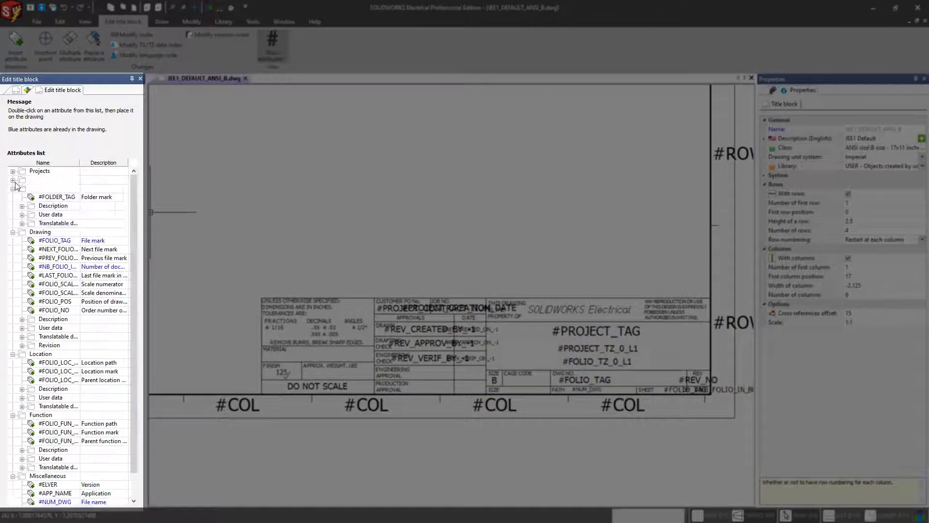
pyautogui.click(13, 179)
pyautogui.click(13, 171)
pyautogui.scroll(-8, 45, 240)
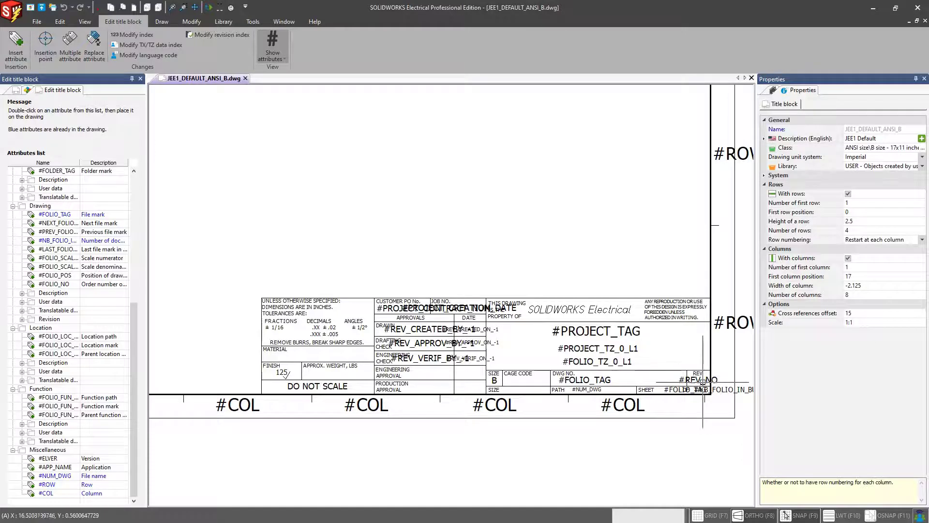
pyautogui.click(494, 380)
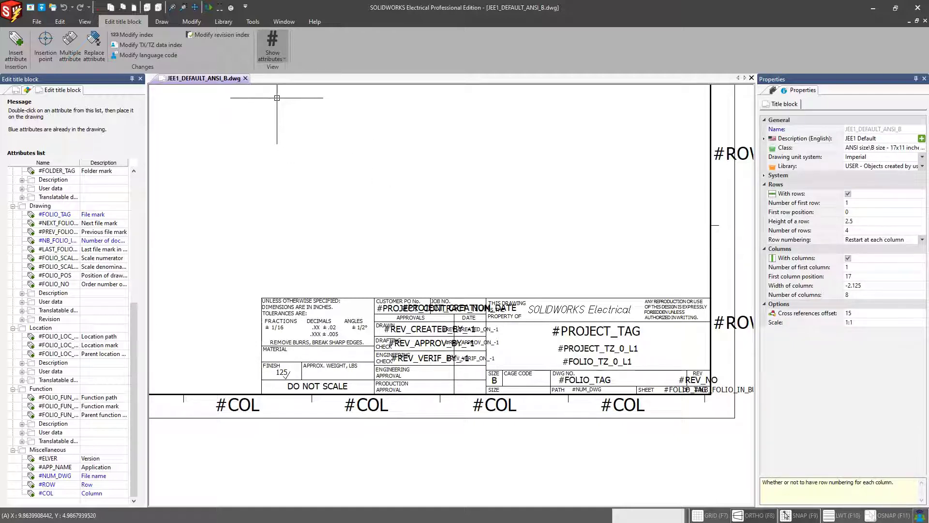
# Hide all attributes in the title block, then show attribute names again.
pyautogui.click(279, 60)
pyautogui.click(278, 48)
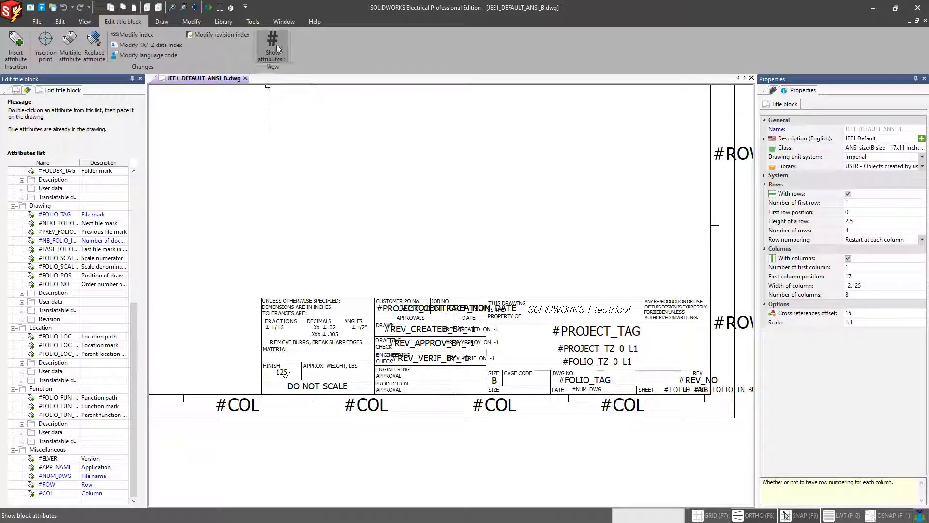
pyautogui.click(278, 49)
pyautogui.click(286, 102)
pyautogui.click(281, 62)
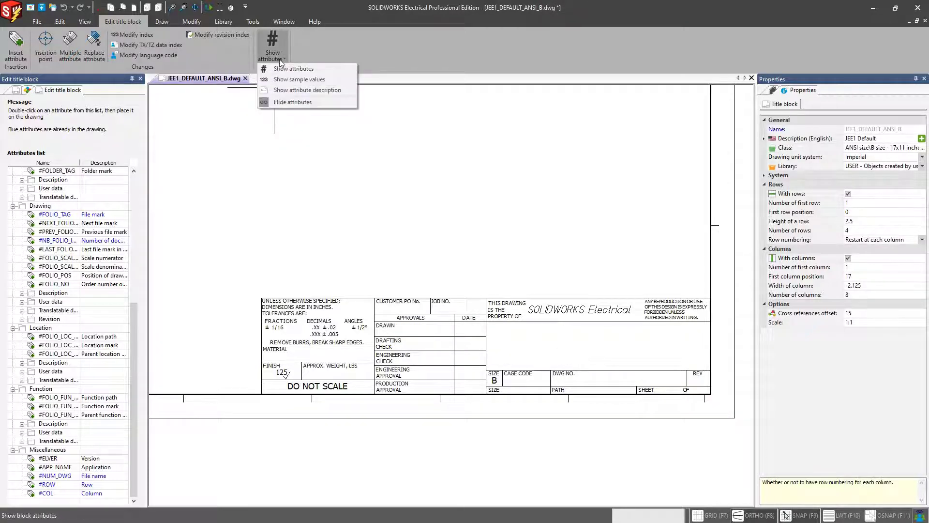
pyautogui.click(290, 69)
# Try the sample values and attribute description display modes, ending on attribute names.
pyautogui.click(281, 60)
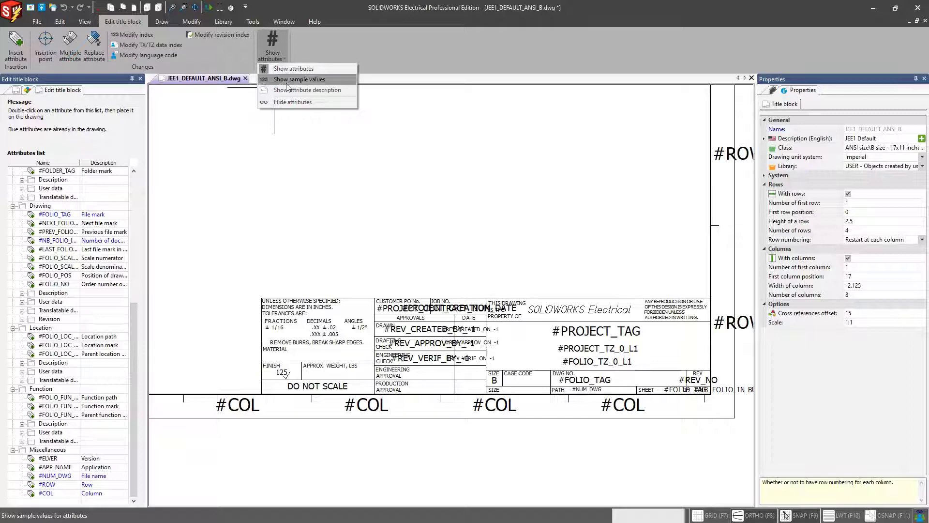
pyautogui.click(288, 80)
pyautogui.click(281, 59)
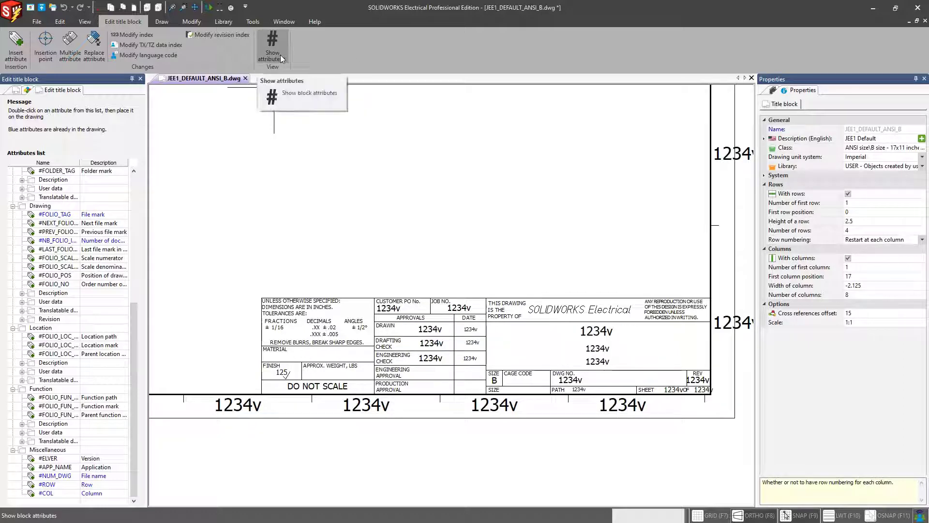
pyautogui.click(297, 92)
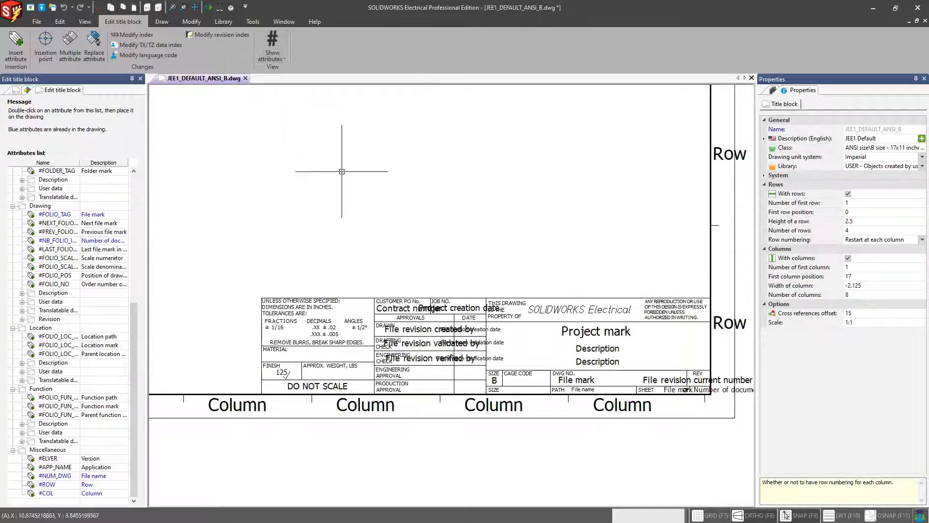
pyautogui.click(280, 59)
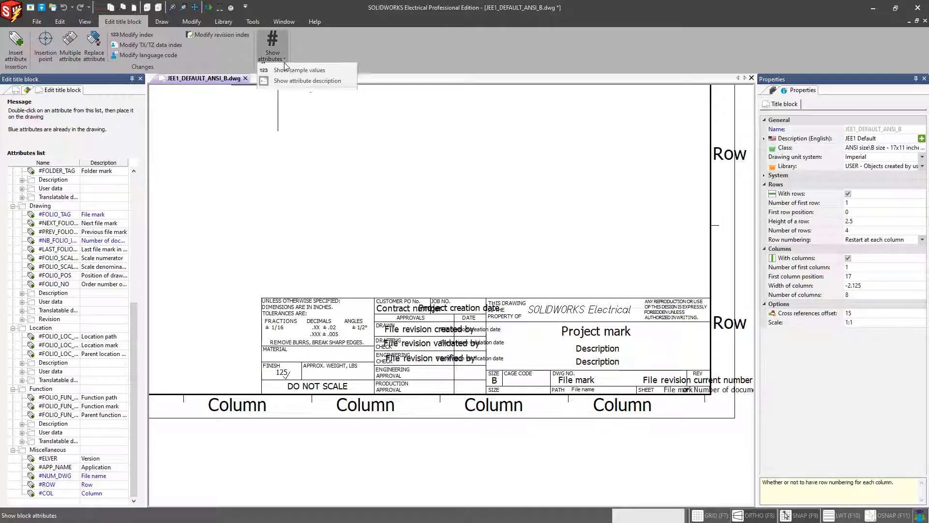
pyautogui.click(290, 103)
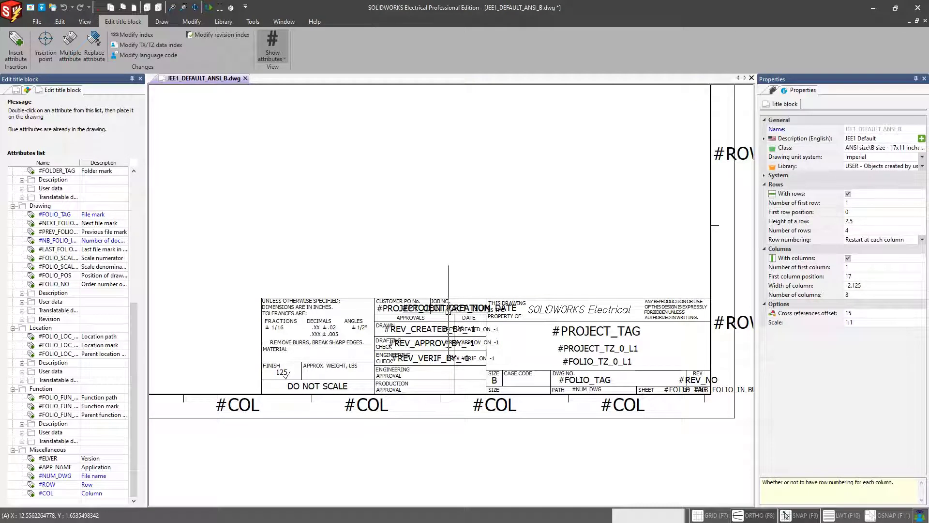
pyautogui.click(280, 57)
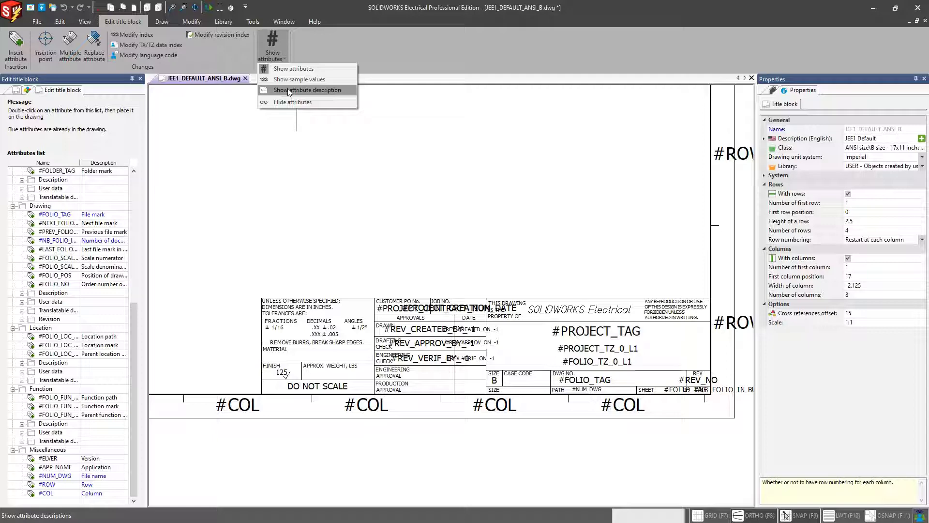
pyautogui.click(288, 90)
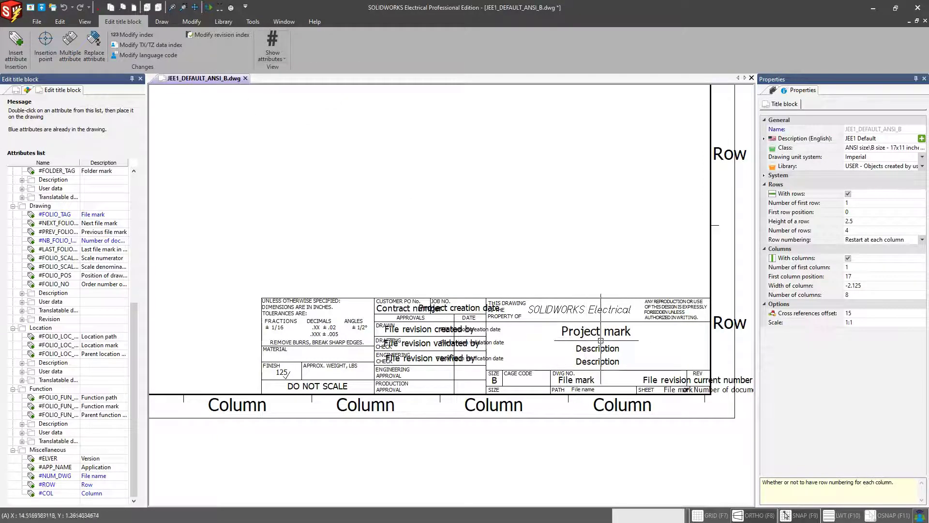
pyautogui.click(281, 56)
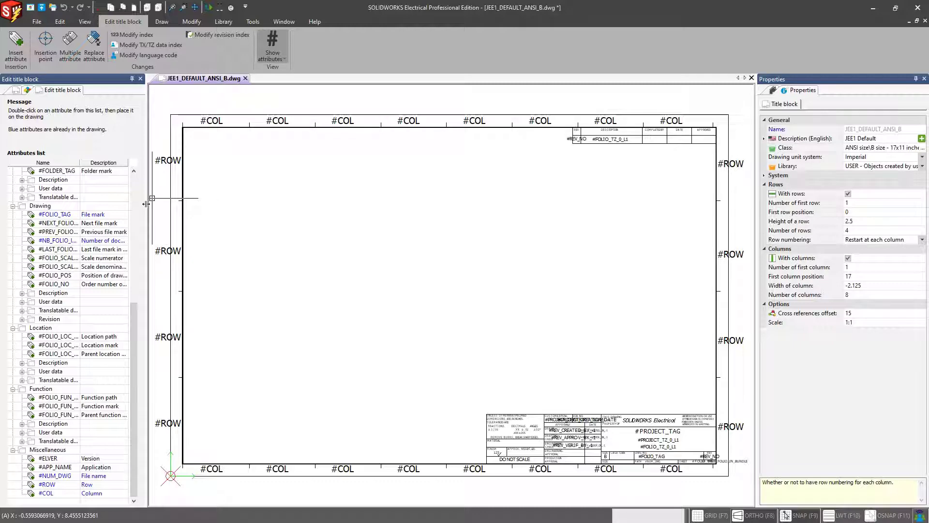
# Narrow the attributes panel and recentre the JEE1_DEFAULT_ANSI_B sheet in the view.
pyautogui.moveTo(146, 203); pyautogui.dragTo(104, 203)
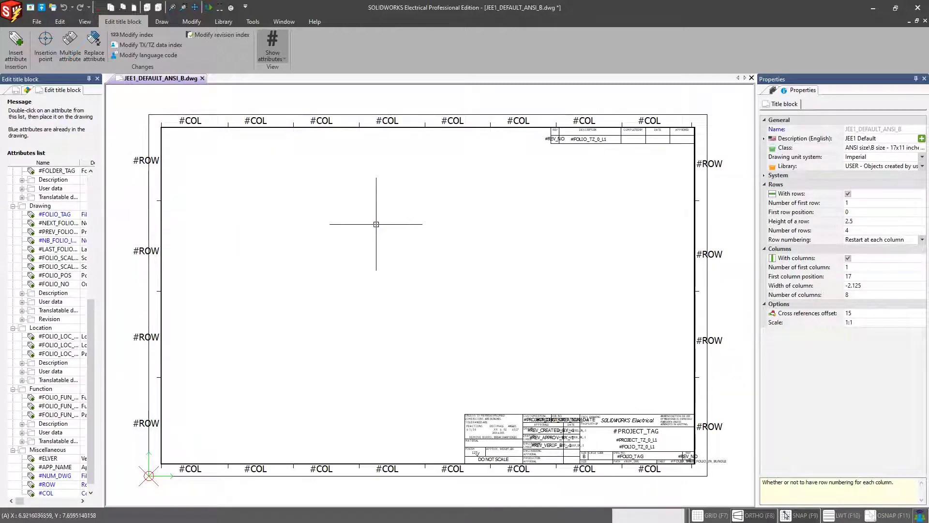
pyautogui.moveTo(390, 224); pyautogui.dragTo(398, 218, button='middle')
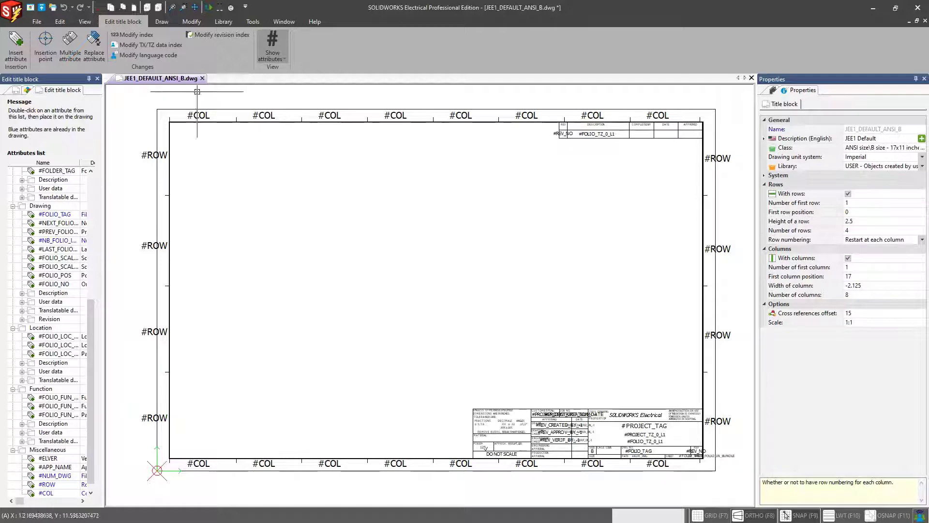
# Open JEE1 - Block 2 from the Title blocks manager and pan to its row labels.
pyautogui.click(223, 21)
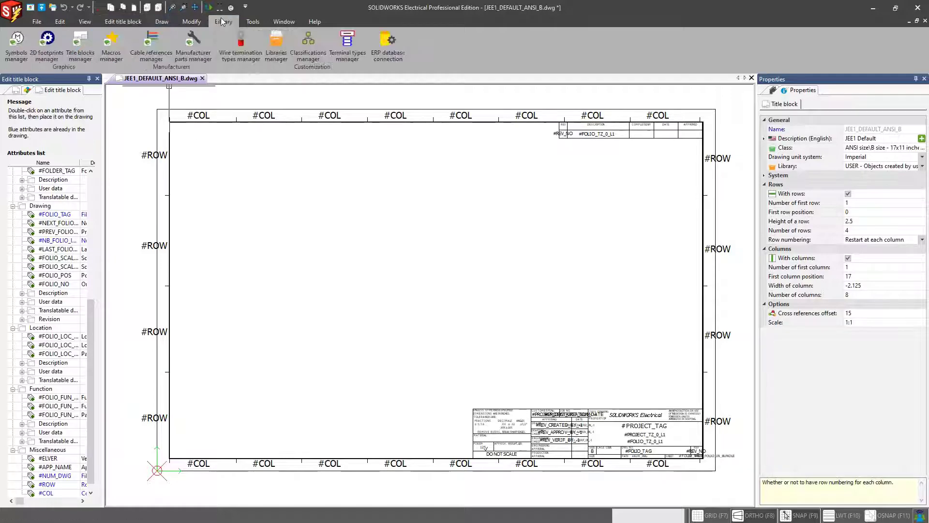
pyautogui.click(80, 46)
pyautogui.scroll(-3, 568, 278)
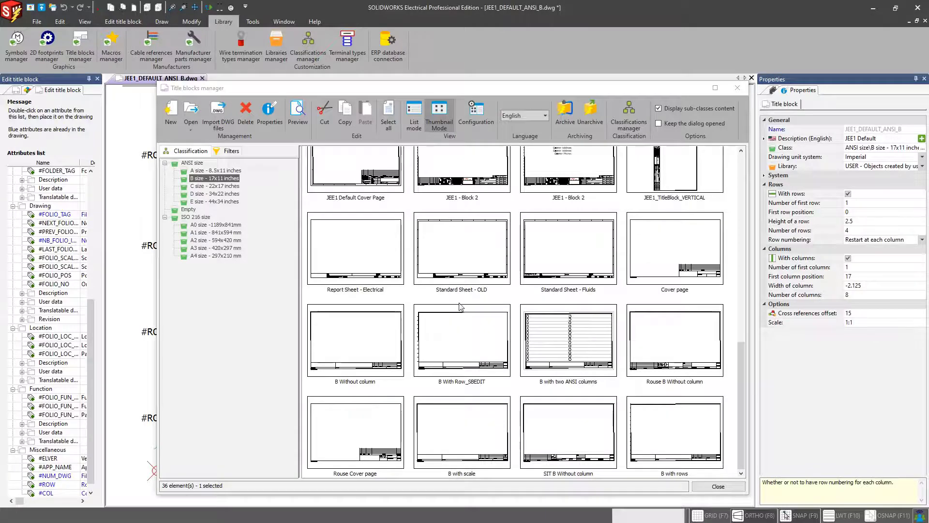
pyautogui.click(453, 169)
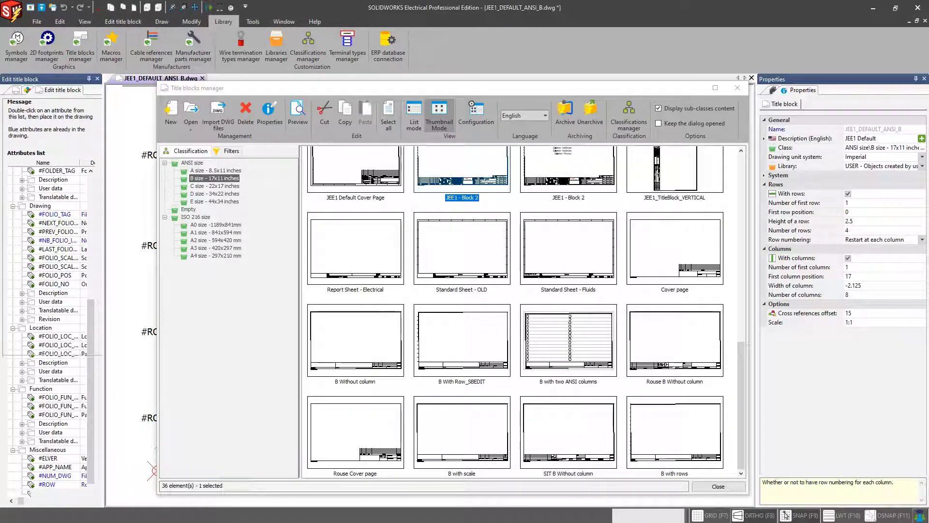
pyautogui.doubleClick(453, 168)
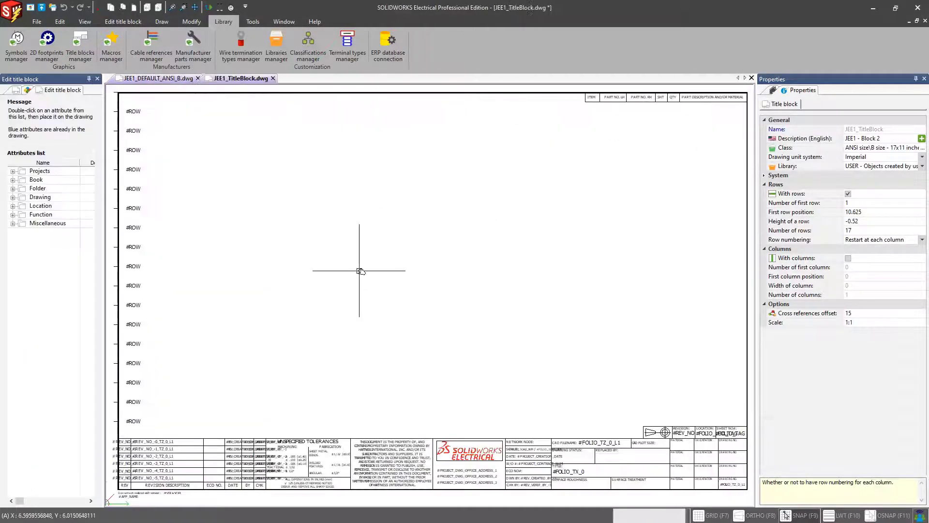
pyautogui.moveTo(366, 271); pyautogui.dragTo(358, 270, button='middle')
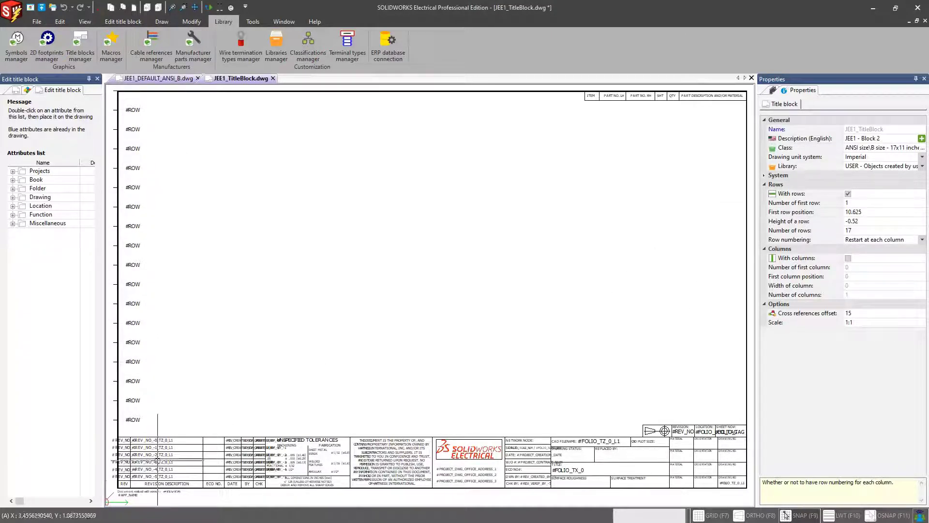
pyautogui.moveTo(123, 497); pyautogui.dragTo(161, 482, button='middle')
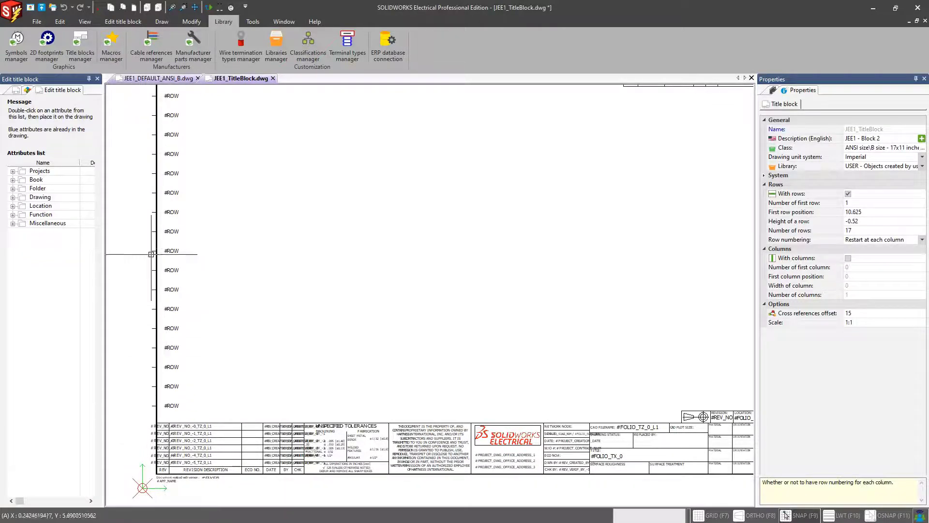
# Bring JEE1_TitleBlock's top #ROW labels into view, then return to the JEE1_DEFAULT_ANSI_B.dwg tab.
pyautogui.moveTo(176, 128); pyautogui.dragTo(182, 154, button='middle')
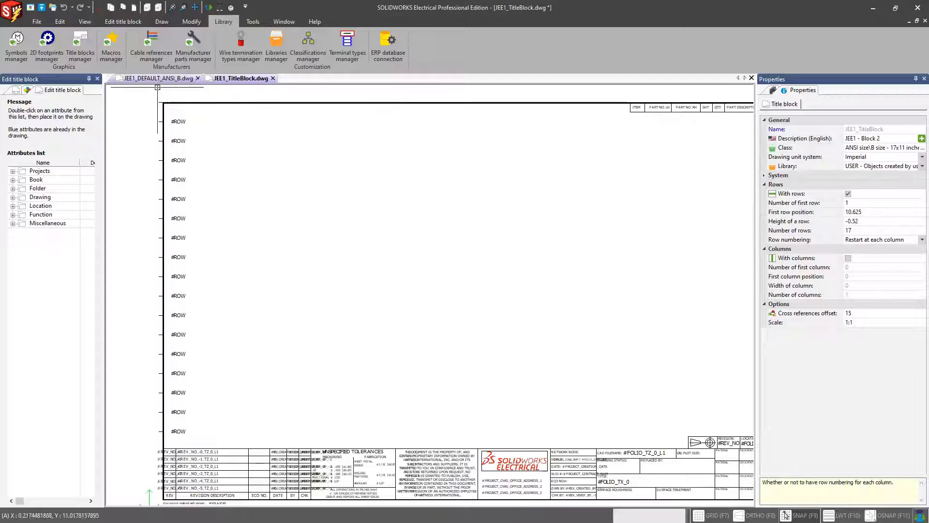
pyautogui.click(160, 78)
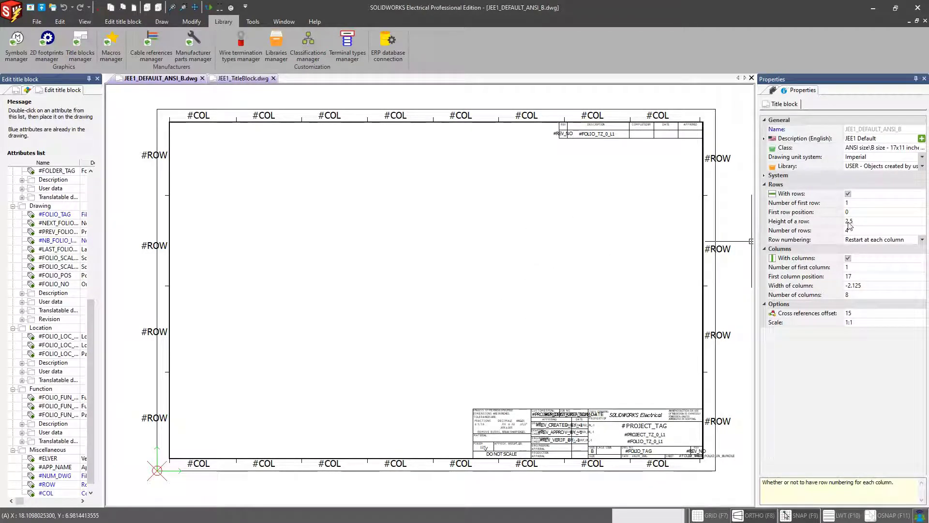
pyautogui.click(848, 222)
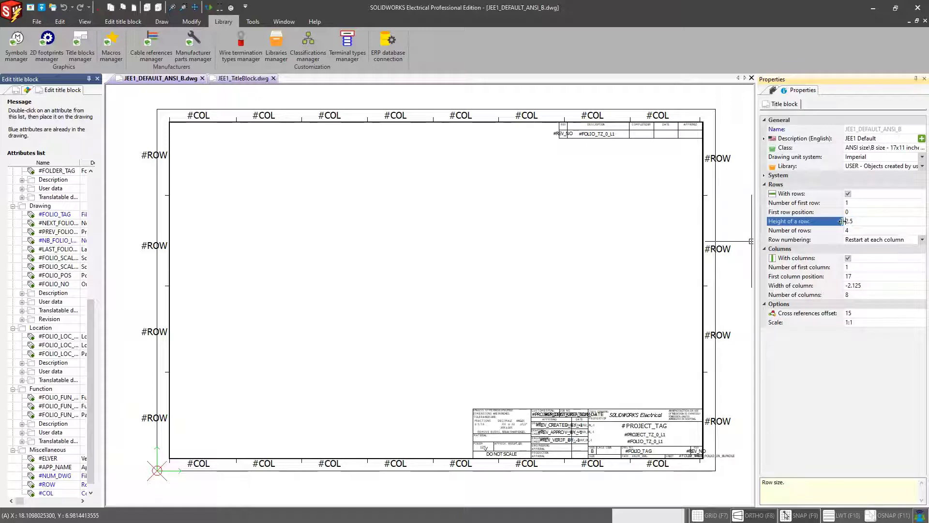